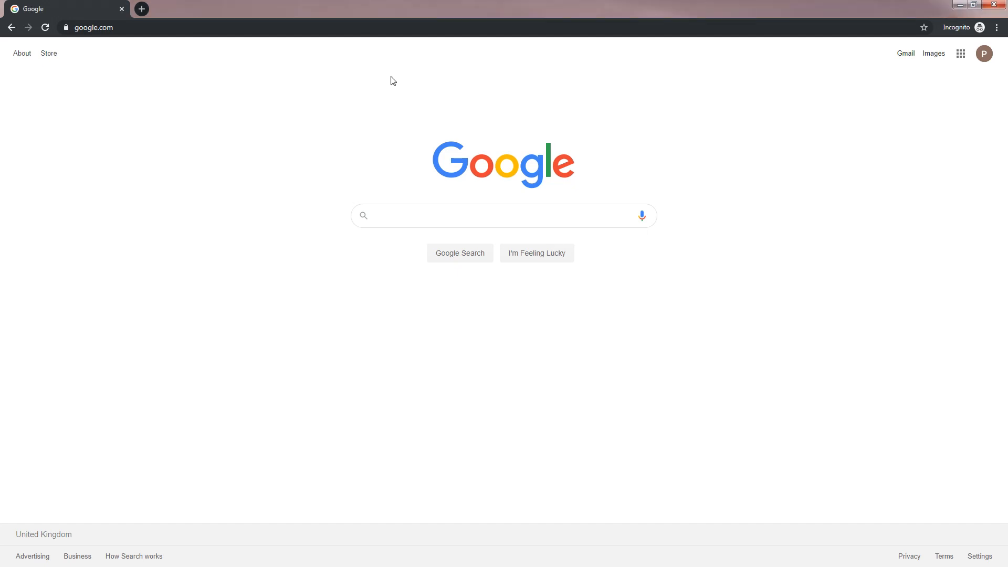
click(270, 27)
text(https://console.developers.google.com/)
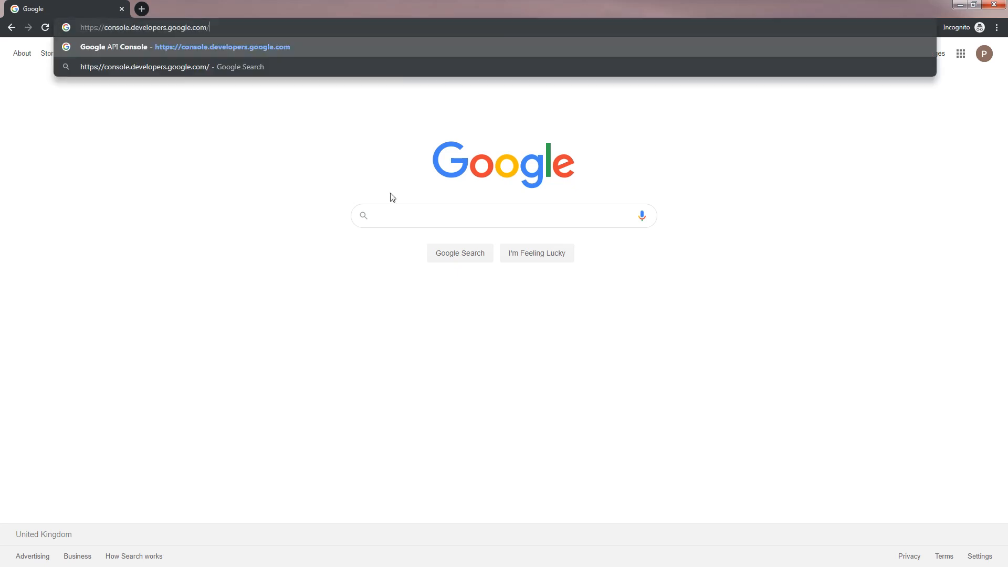
key(Return)
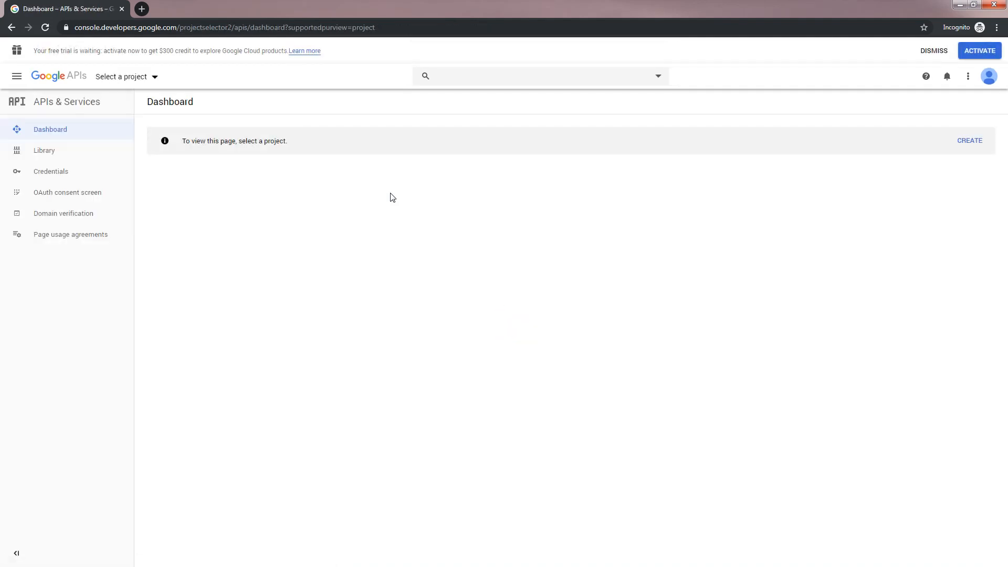
Step: Create a new project, keeping the suggested project name and the No organisation location
click(154, 78)
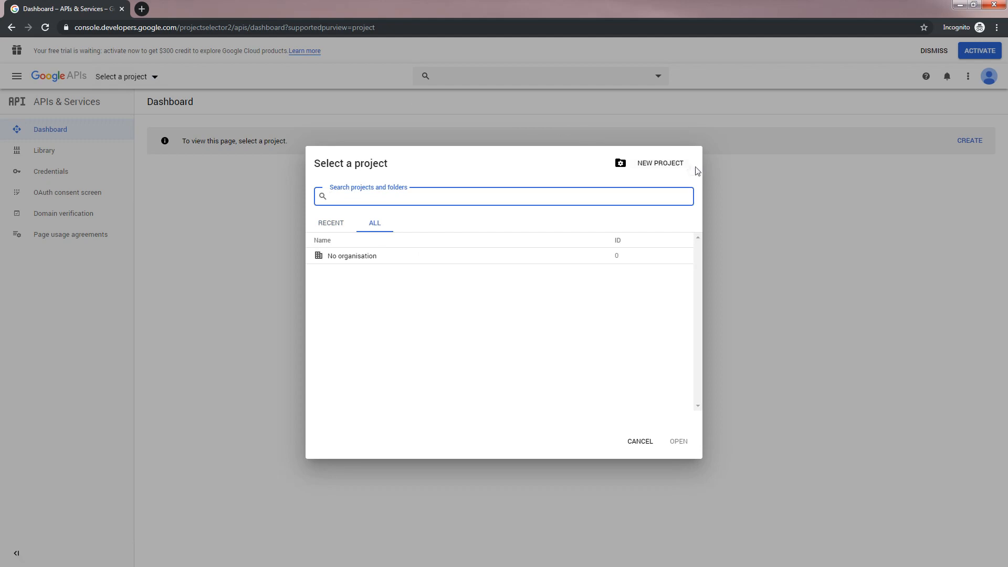
click(679, 166)
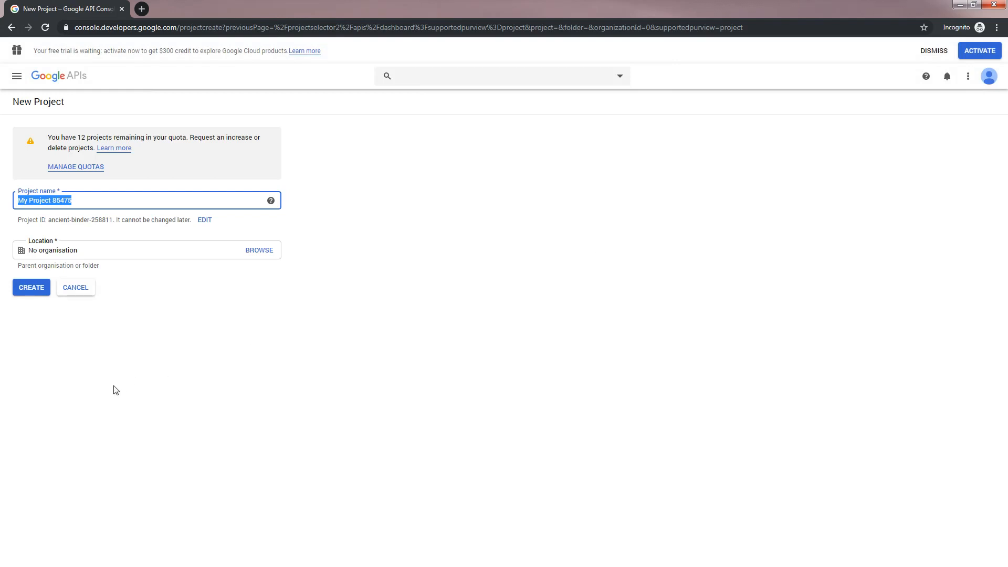
click(42, 298)
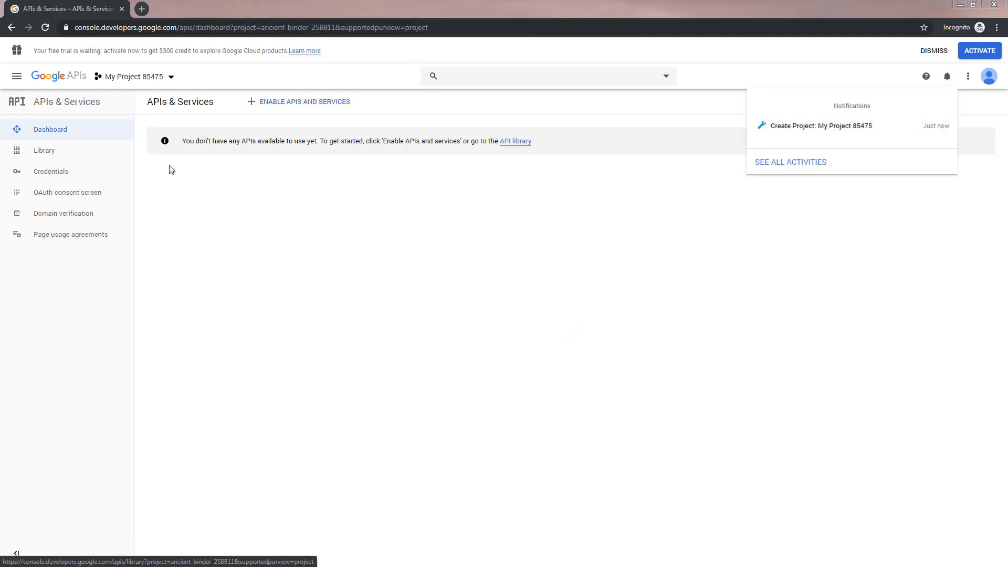
Step: Enable the Maps JavaScript API for the project from the API Library
click(322, 106)
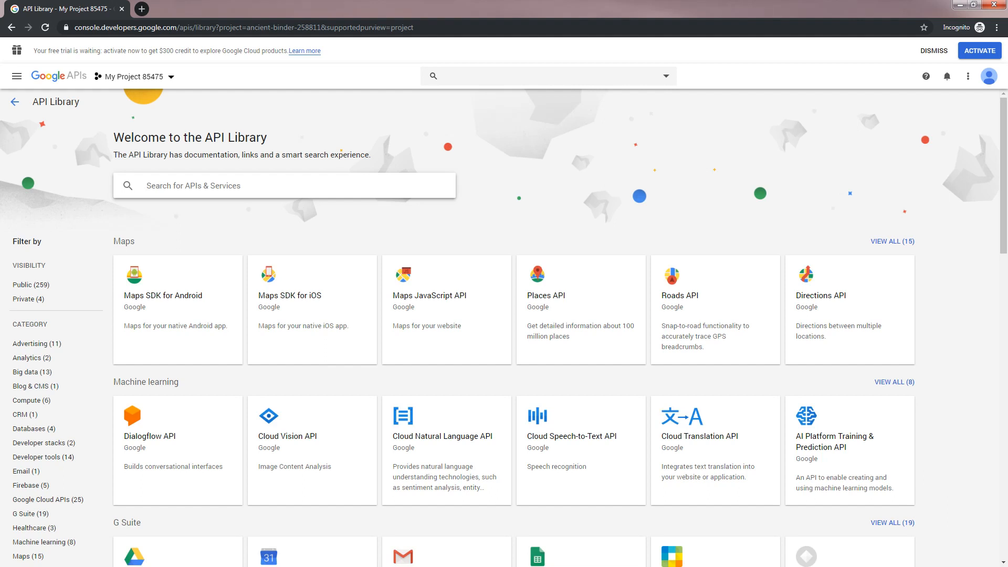
click(440, 308)
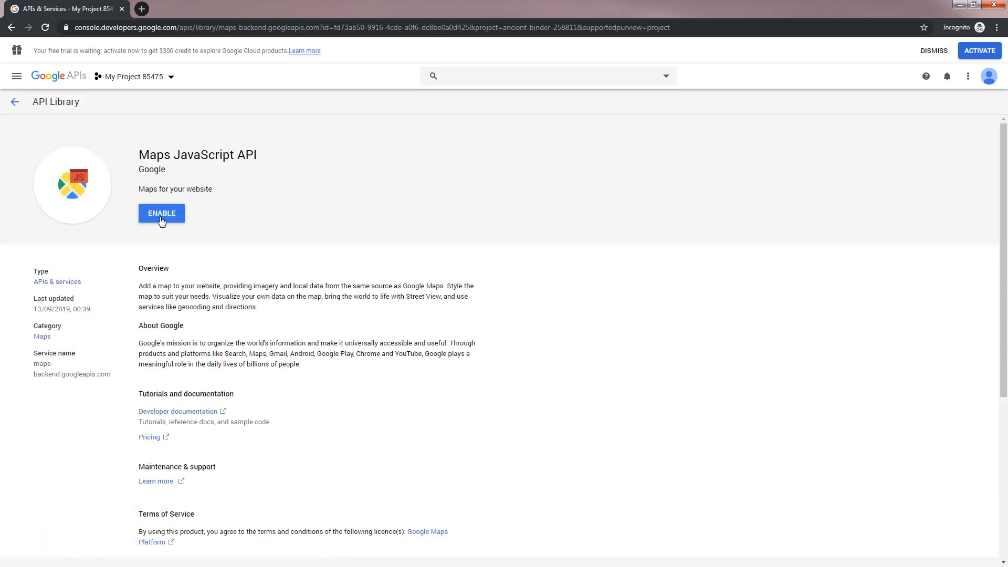
click(162, 223)
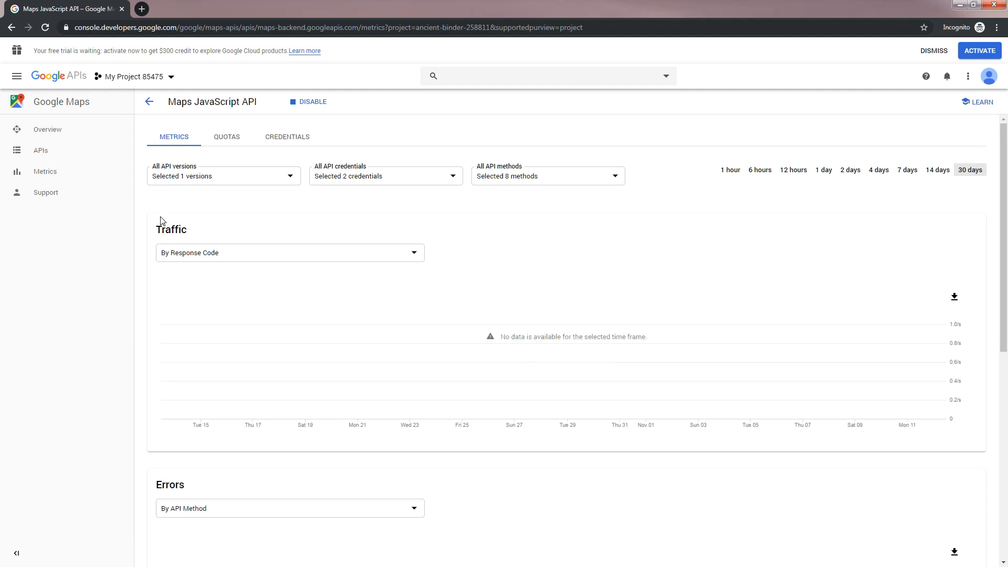
Step: Enable the Directions API from the additional Google Maps APIs
click(61, 157)
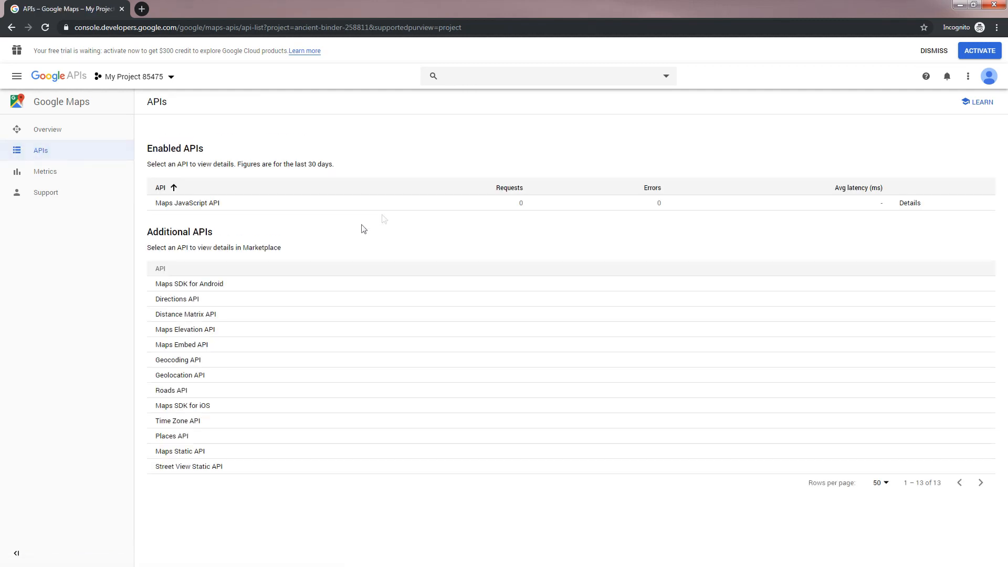
click(177, 299)
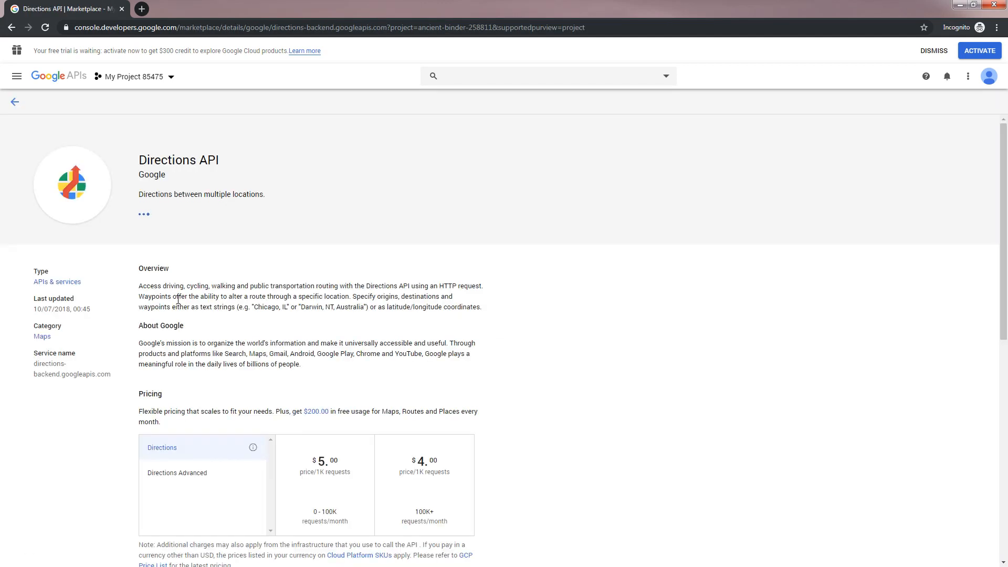
click(161, 215)
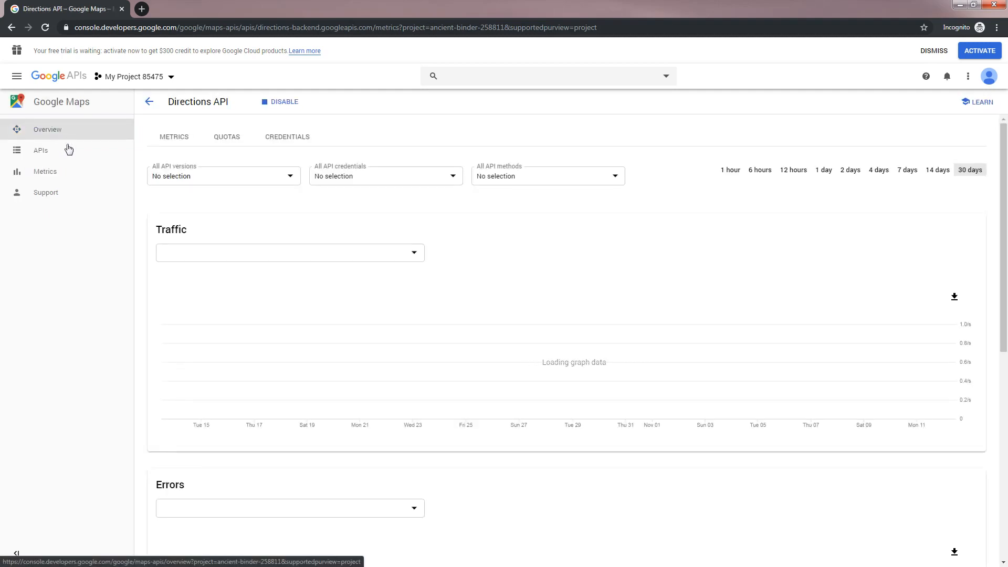
Step: Enable the Geocoding API from the additional Google Maps APIs
click(43, 151)
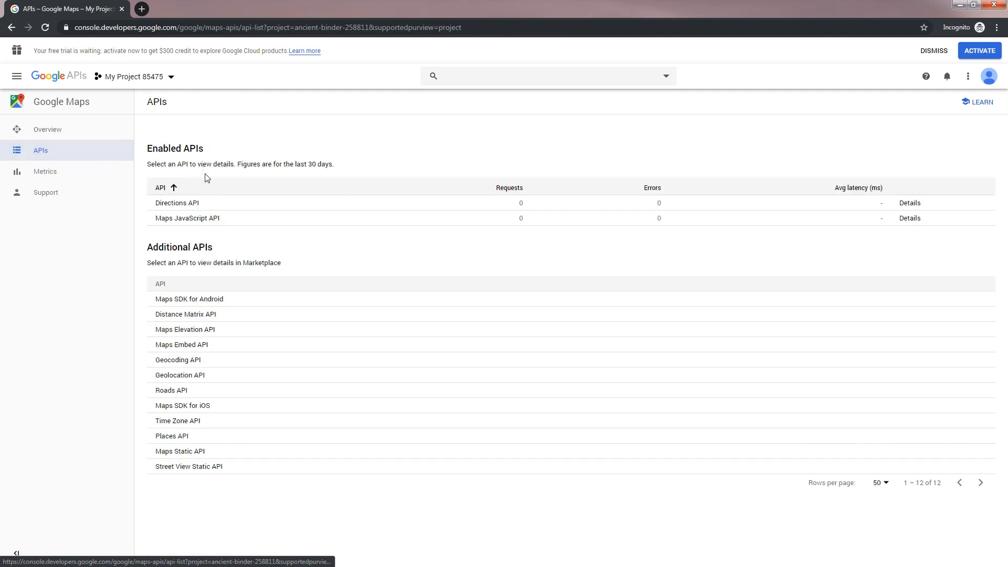
click(193, 362)
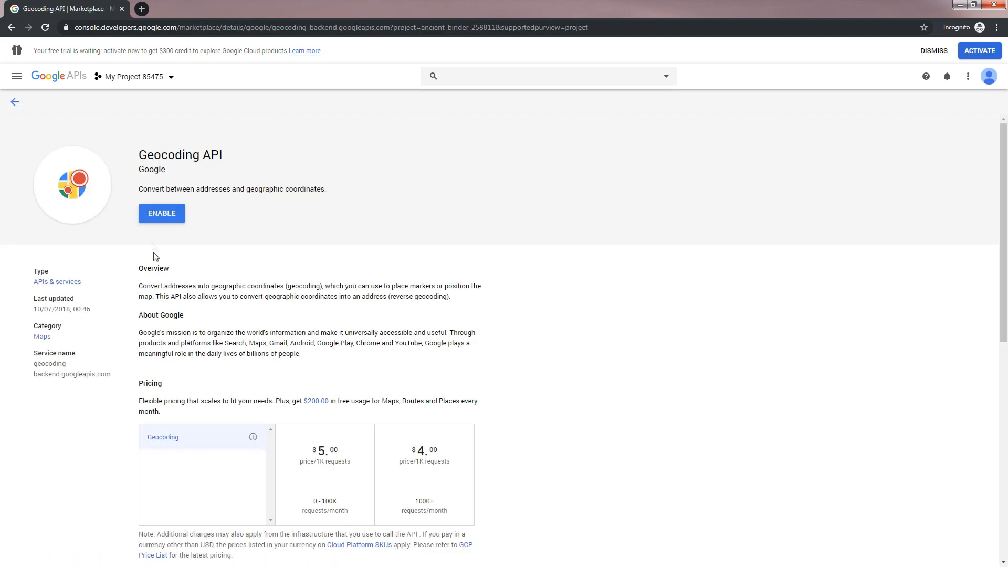
click(163, 218)
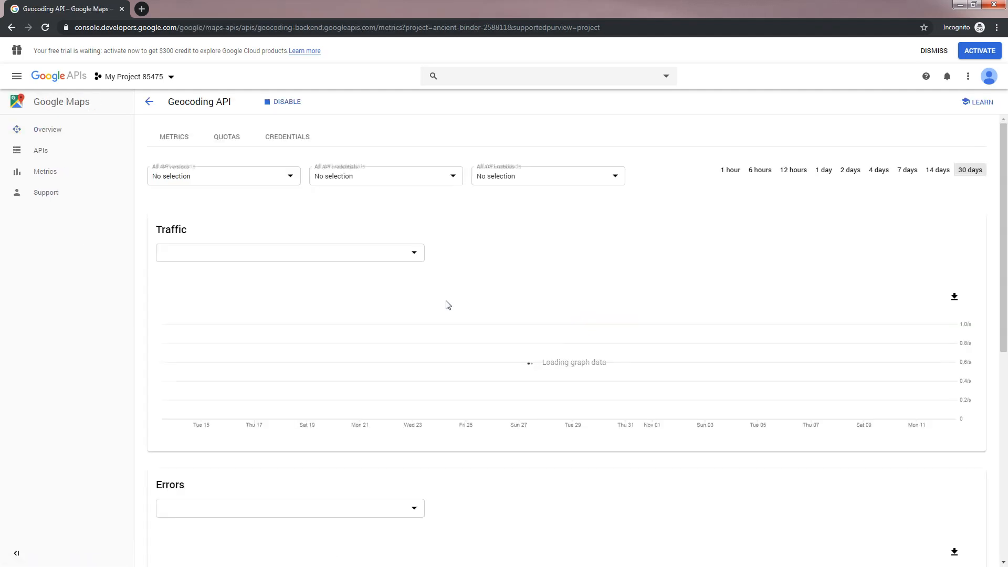
Step: Enable the Places API from the additional Google Maps APIs
click(44, 155)
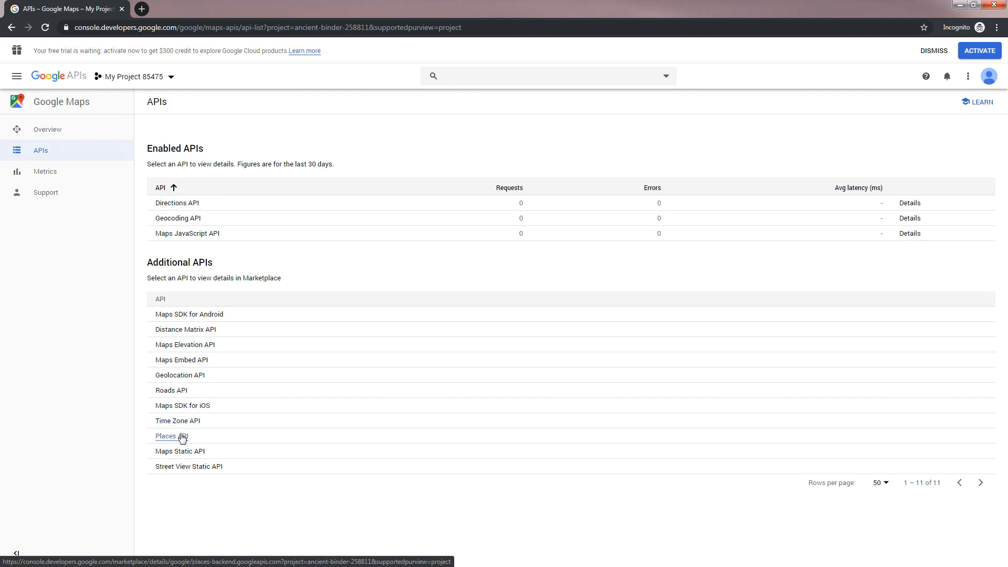
click(172, 436)
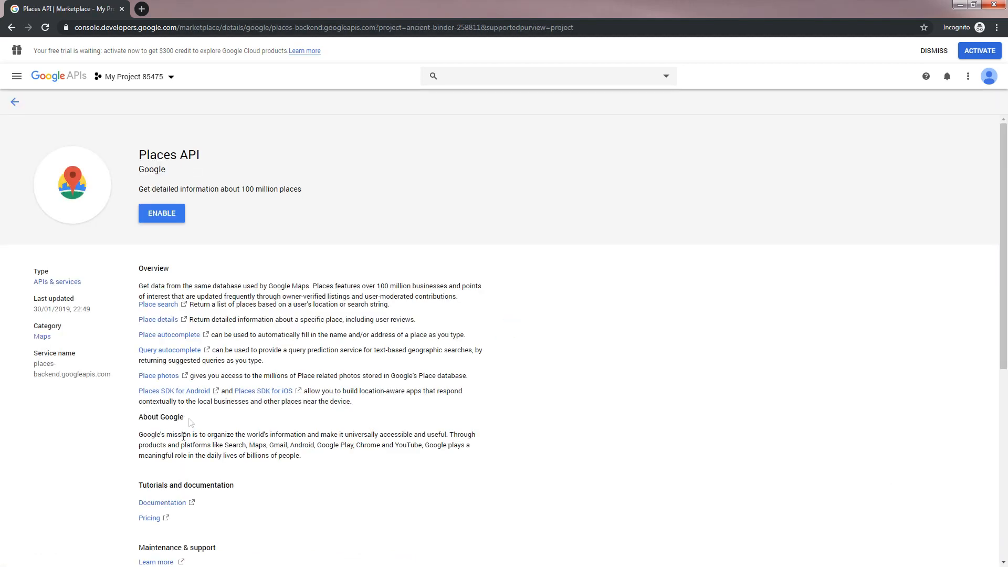
click(170, 216)
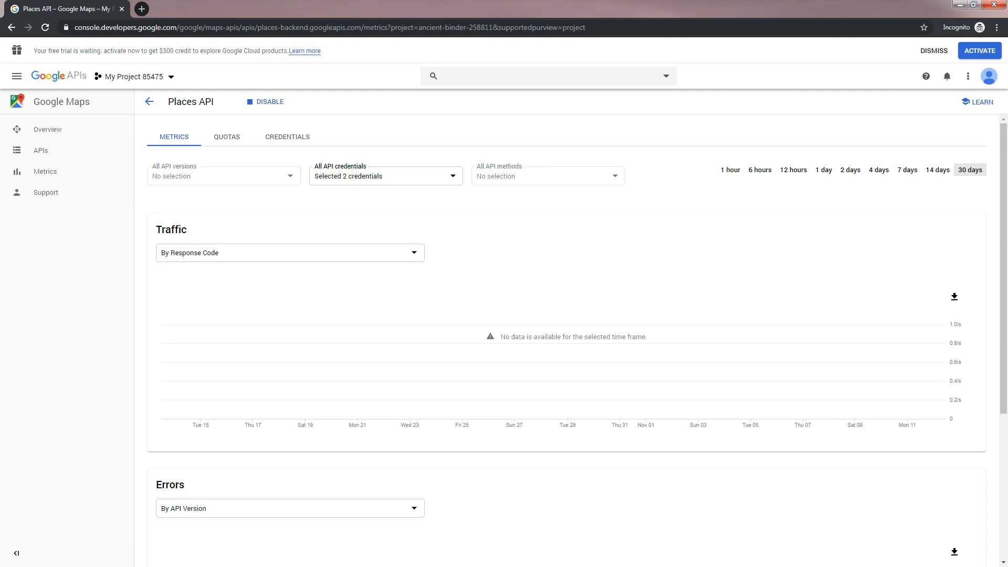
Step: Start creating a billing account to link to the project
click(17, 78)
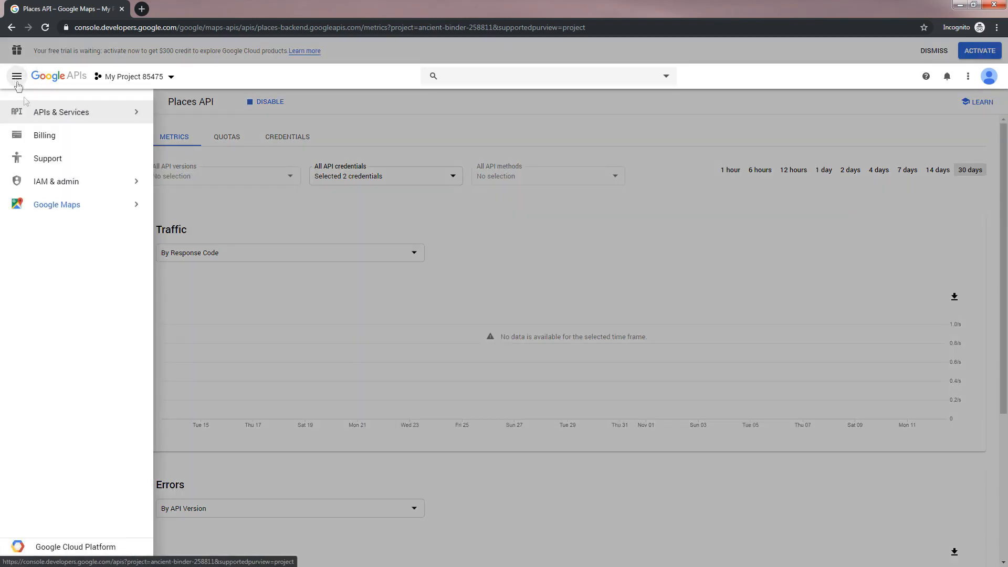
click(50, 137)
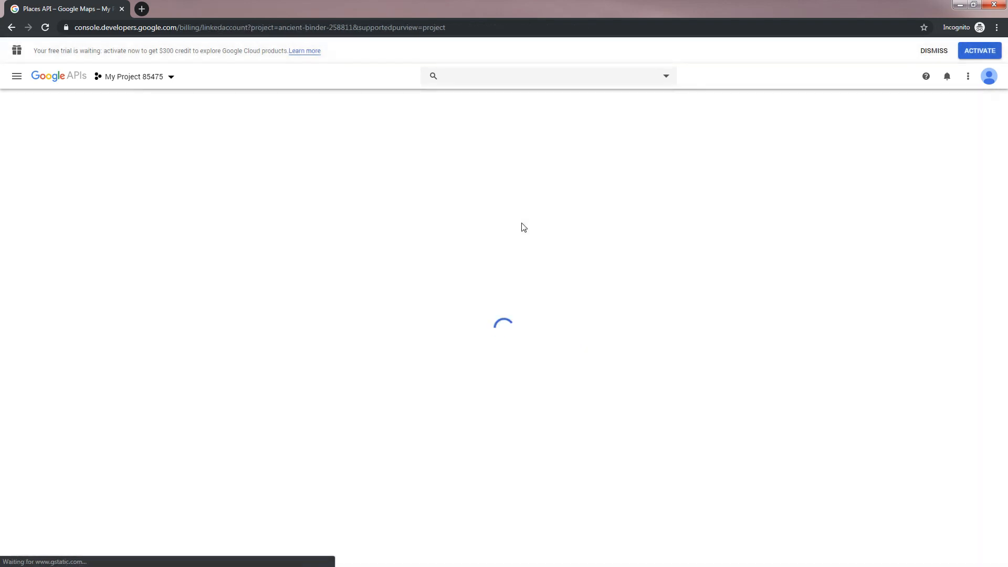
click(455, 231)
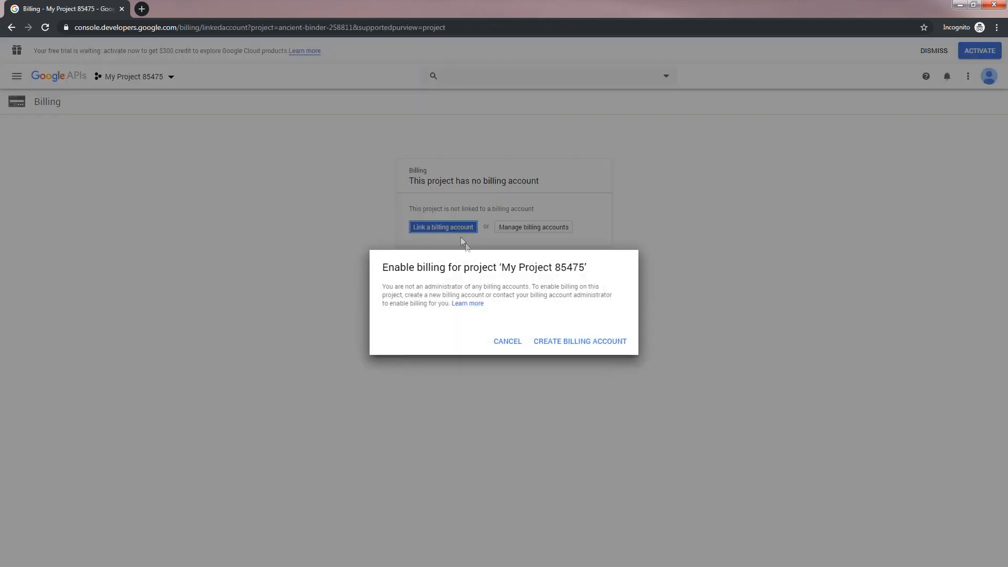
click(570, 346)
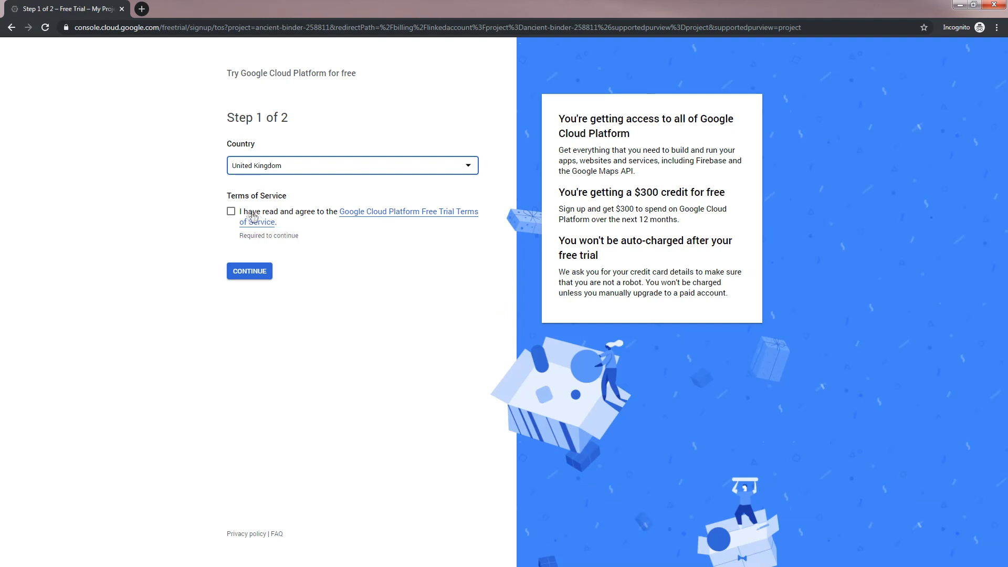
Step: Agree to the Google Cloud Platform Free Trial Terms of Service and continue to the customer info and payment method form
click(231, 211)
click(249, 271)
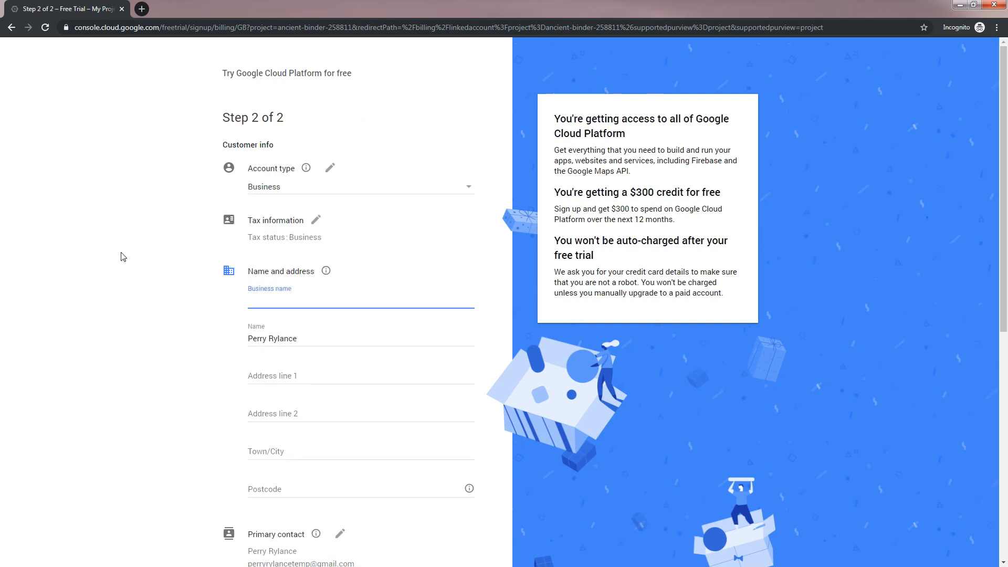
scroll(166, 282, down, 2)
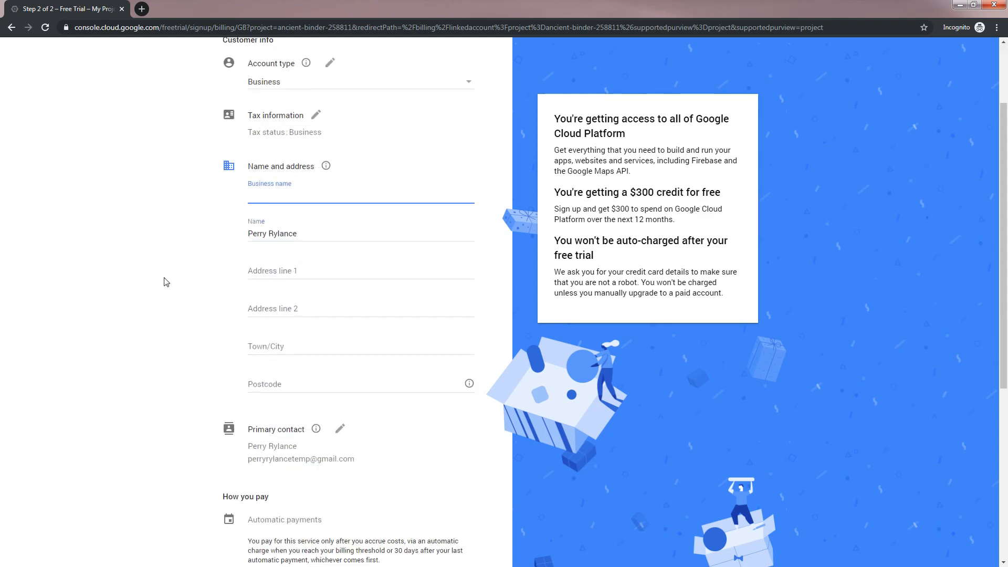
scroll(166, 282, down, 4)
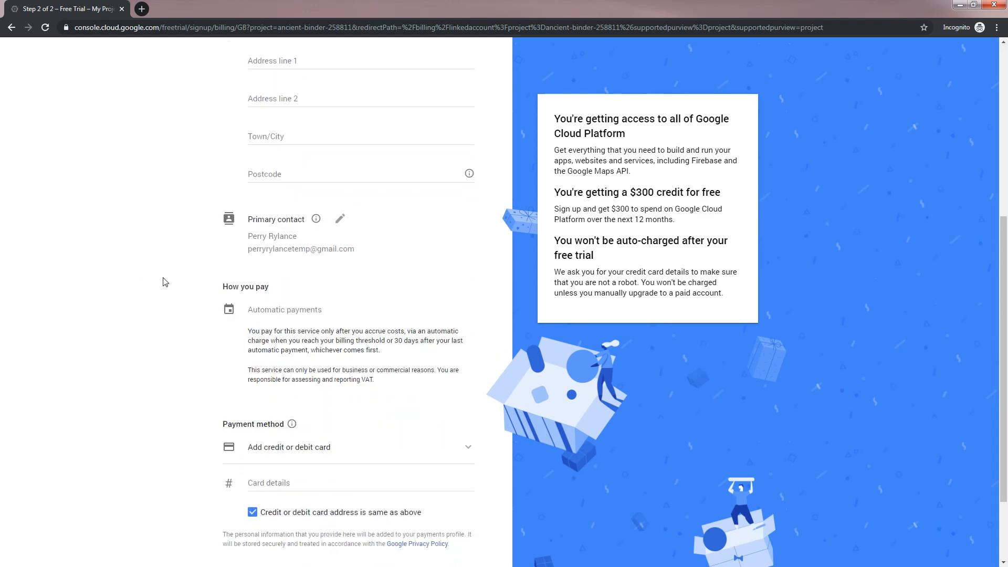
scroll(166, 282, down, 2)
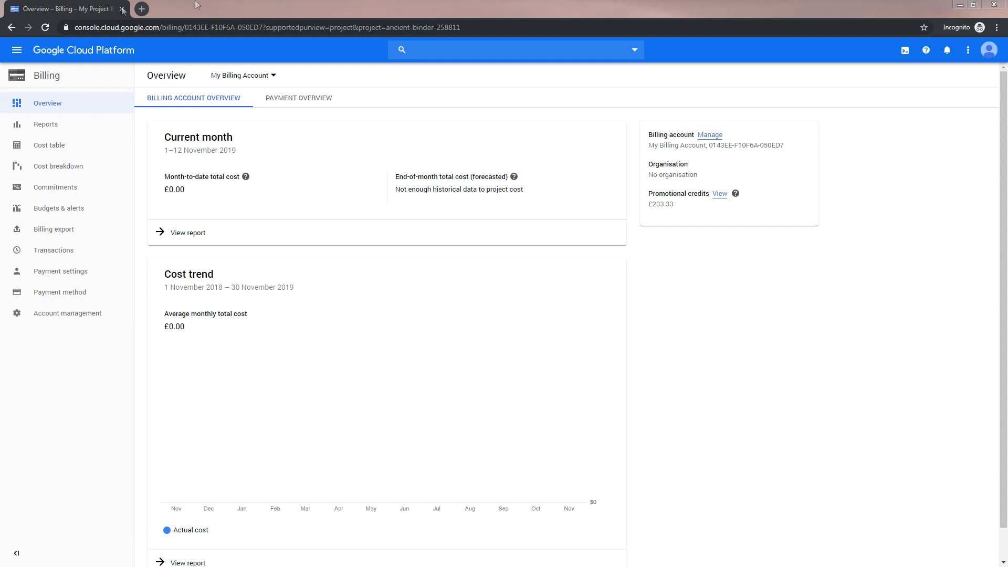
Step: Go to console.cloud.google.com and open the Credentials page of the project's APIs & Services
click(242, 27)
text(console.cloud.google.com)
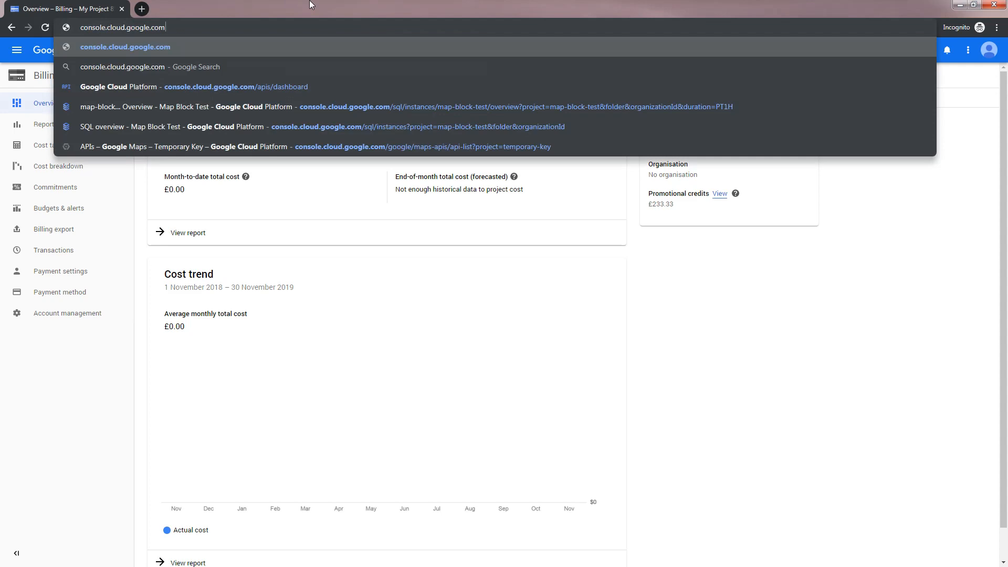
key(Return)
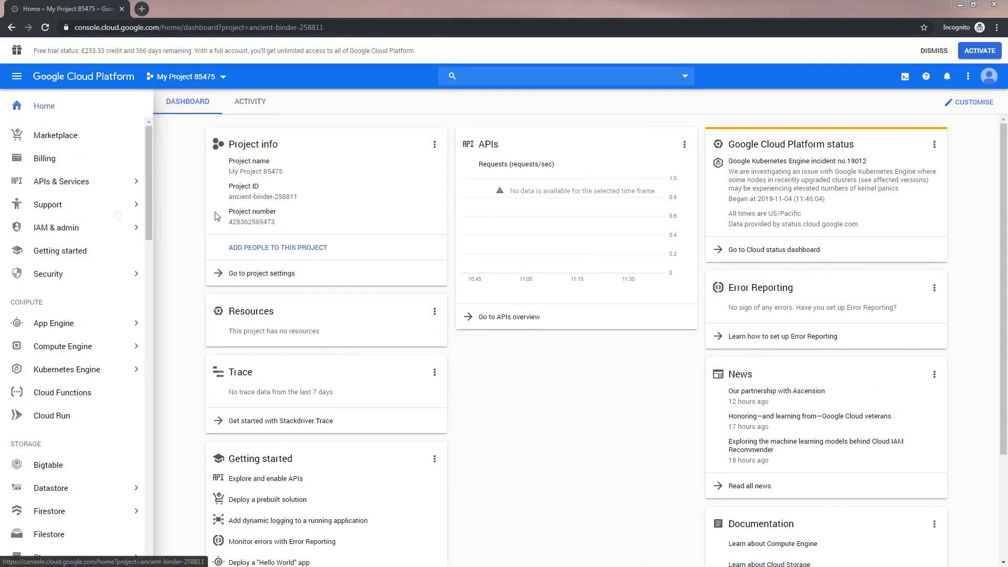
mouse_move(69, 188)
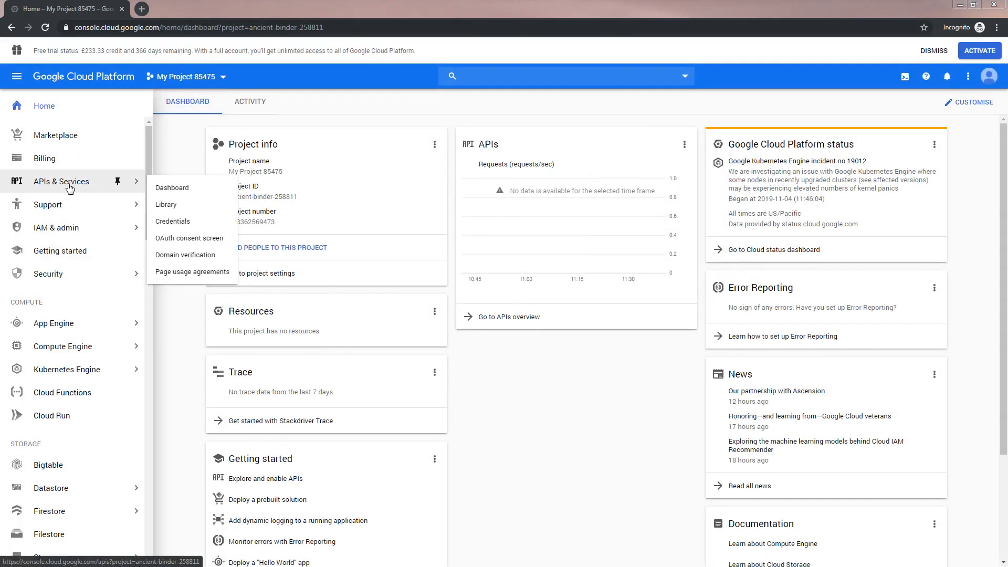
click(181, 189)
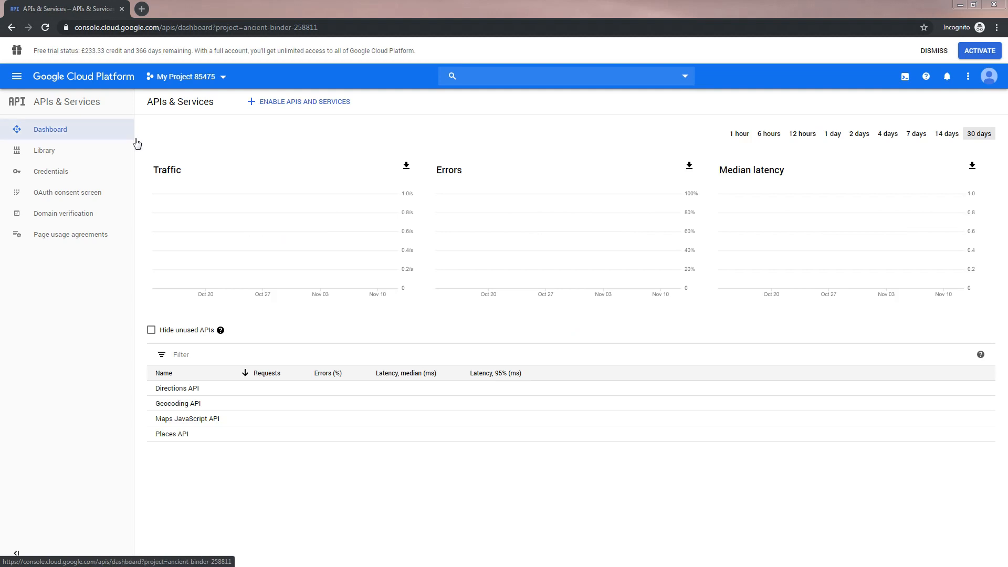
click(89, 177)
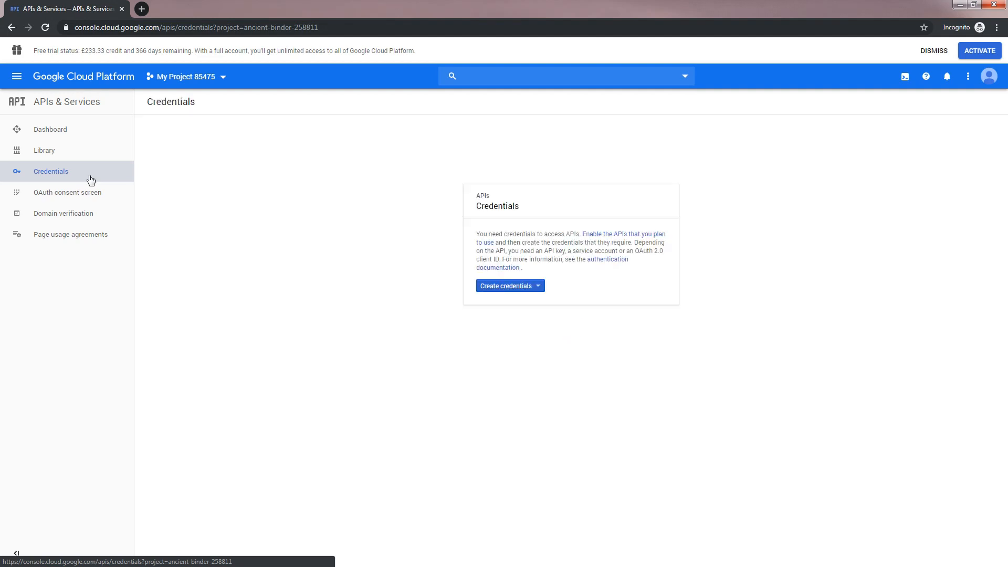
Step: Create an API key credential for the project and copy the generated key
click(519, 291)
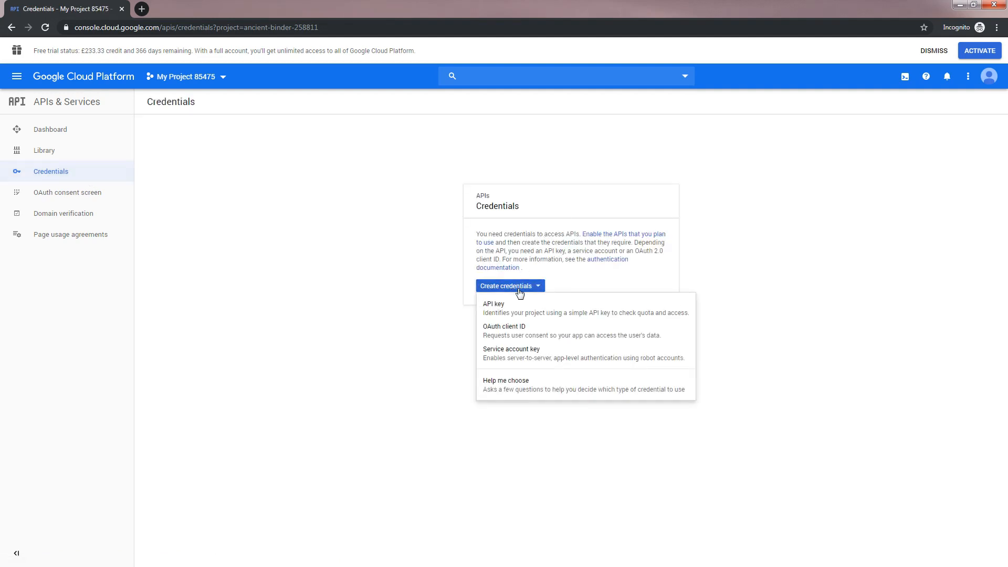
click(520, 291)
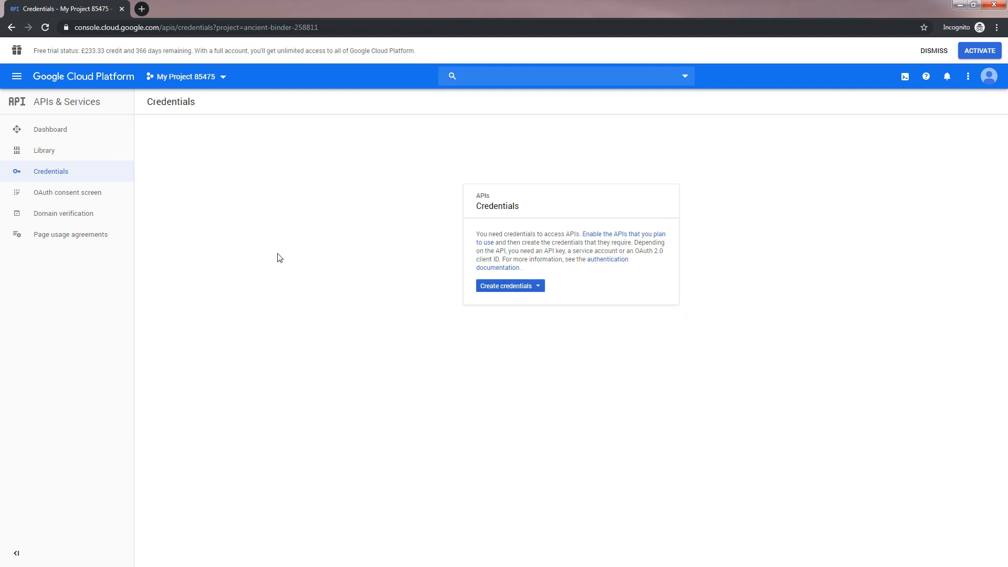
click(539, 287)
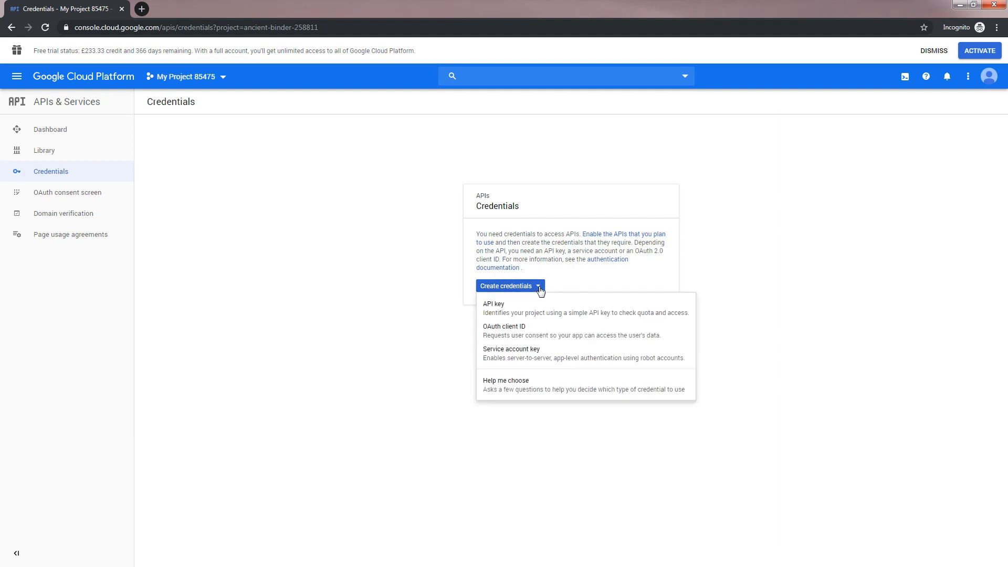
click(576, 313)
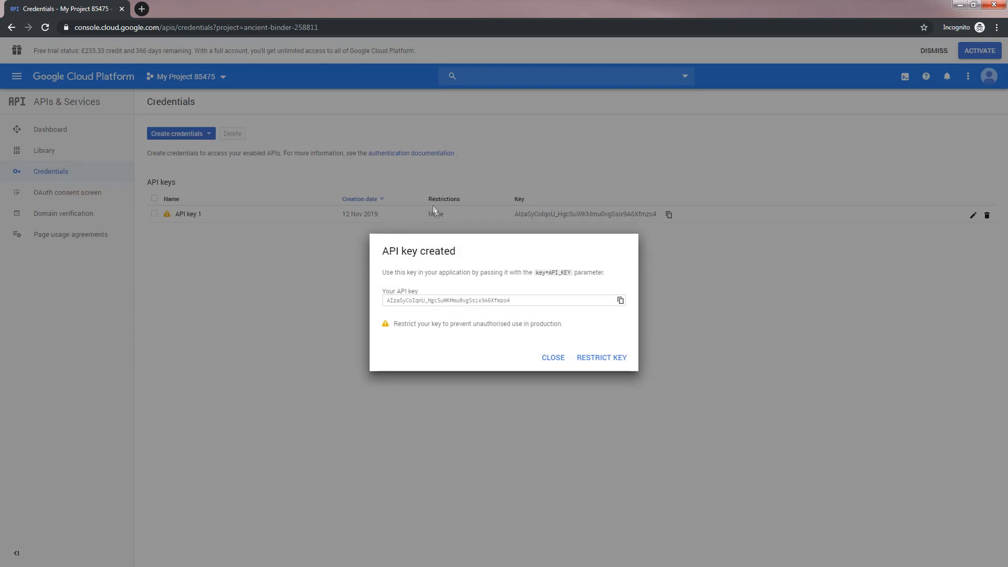
drag(529, 301, 361, 300)
click(620, 301)
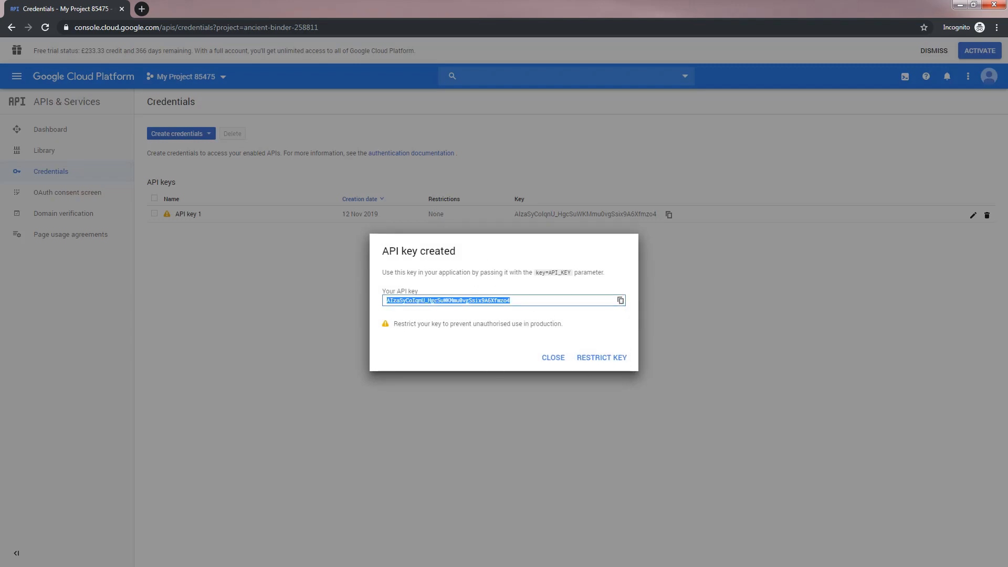
Step: Restrict the new API key to HTTP referrers (websites), add the referrer *wpgmaps.com/*, and save the key's settings
key(alt+Tab)
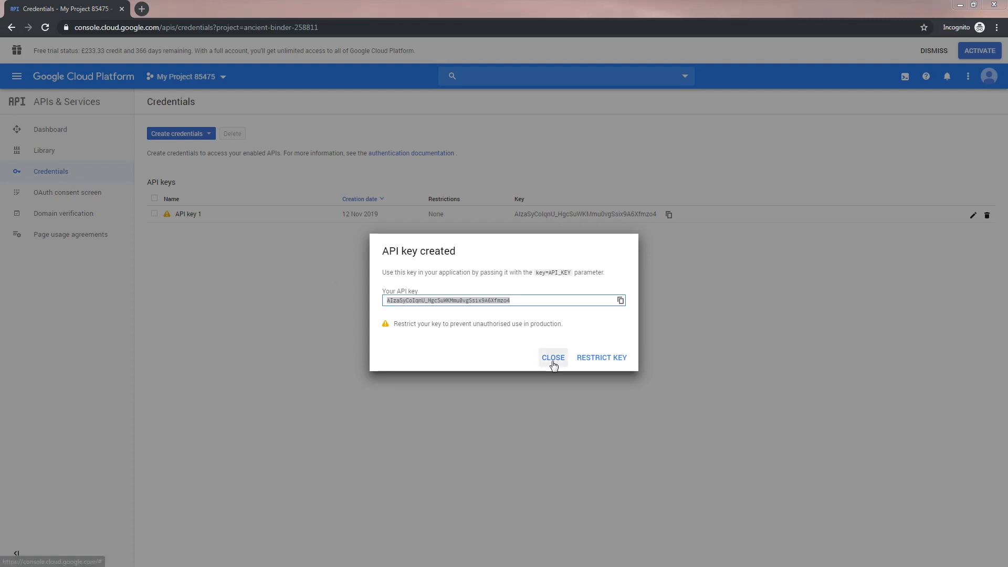
click(614, 360)
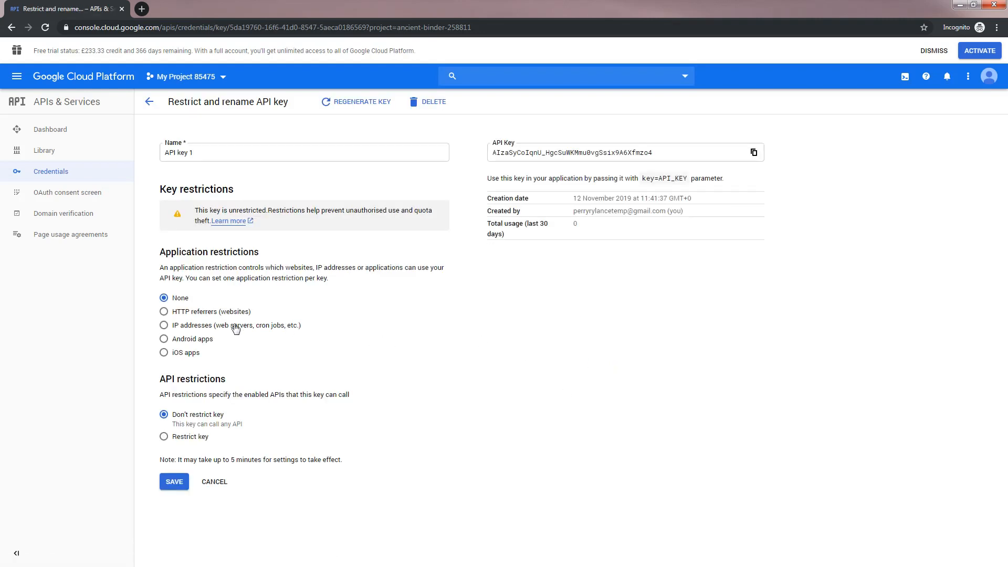
click(230, 315)
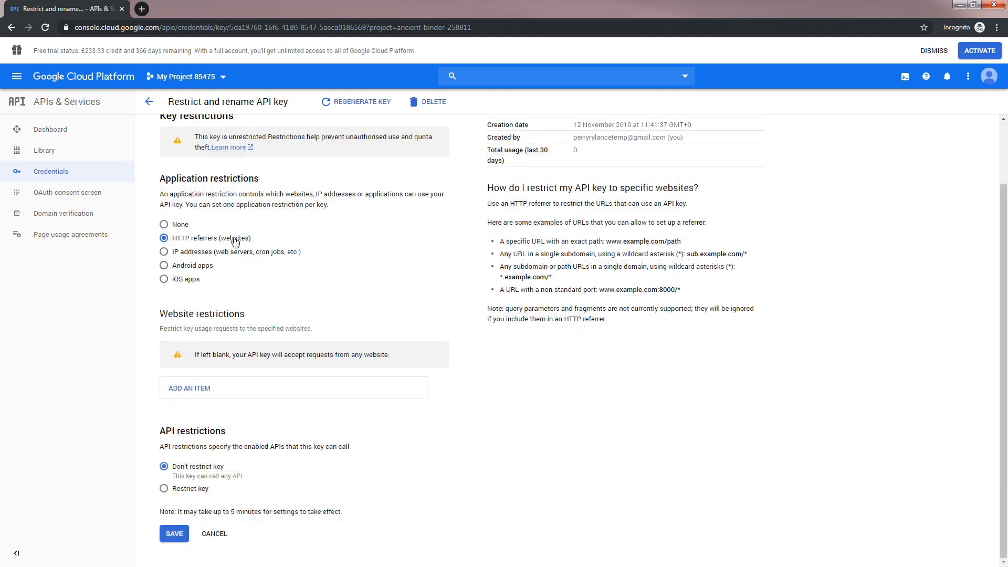
click(204, 396)
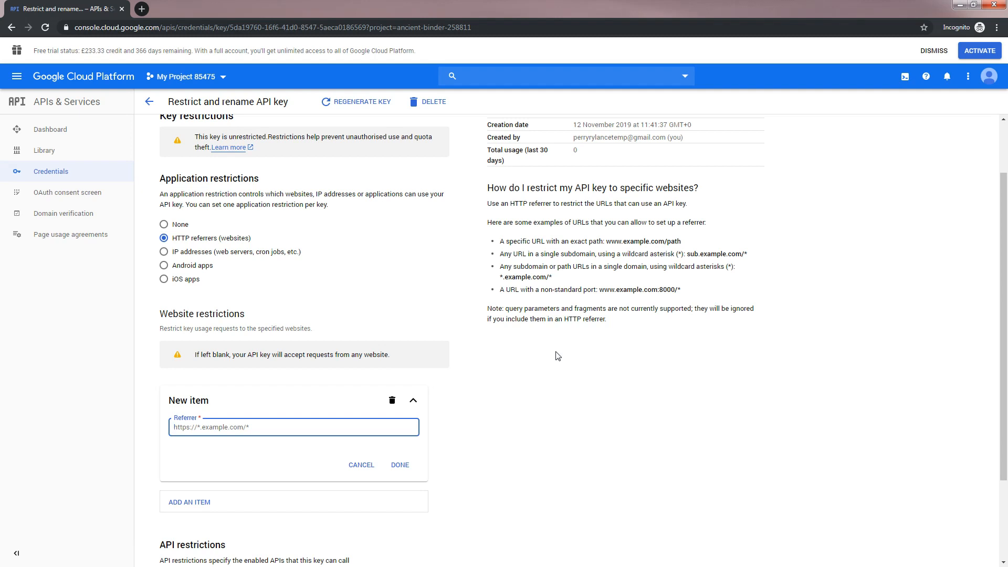
text(*wpgmaps.com/*)
click(400, 468)
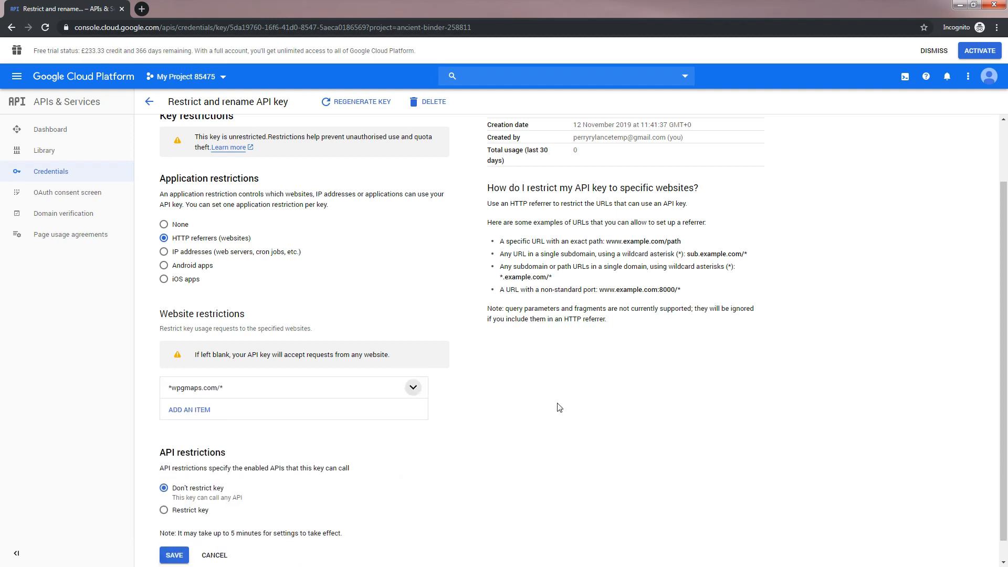
scroll(353, 467, down, 1)
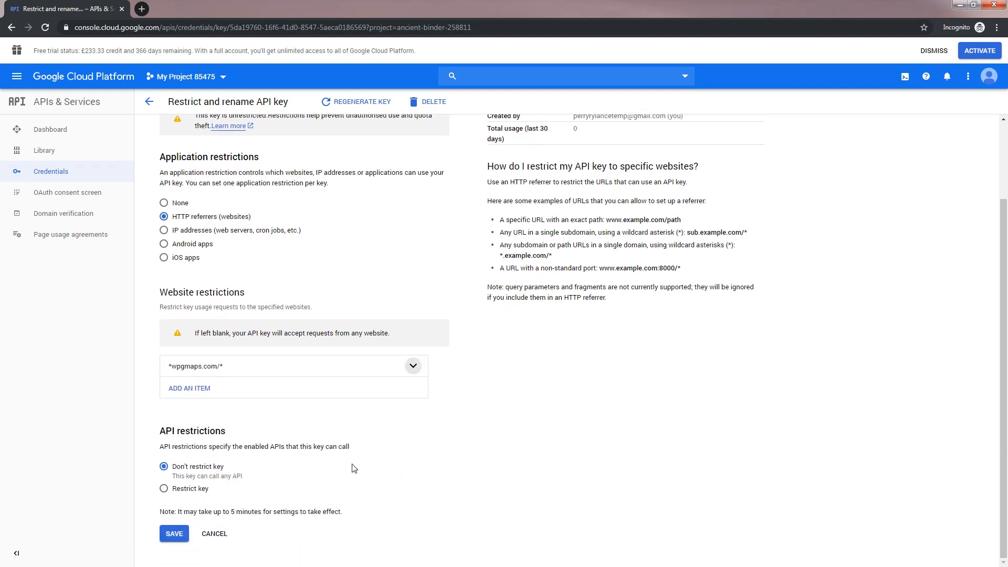
click(174, 536)
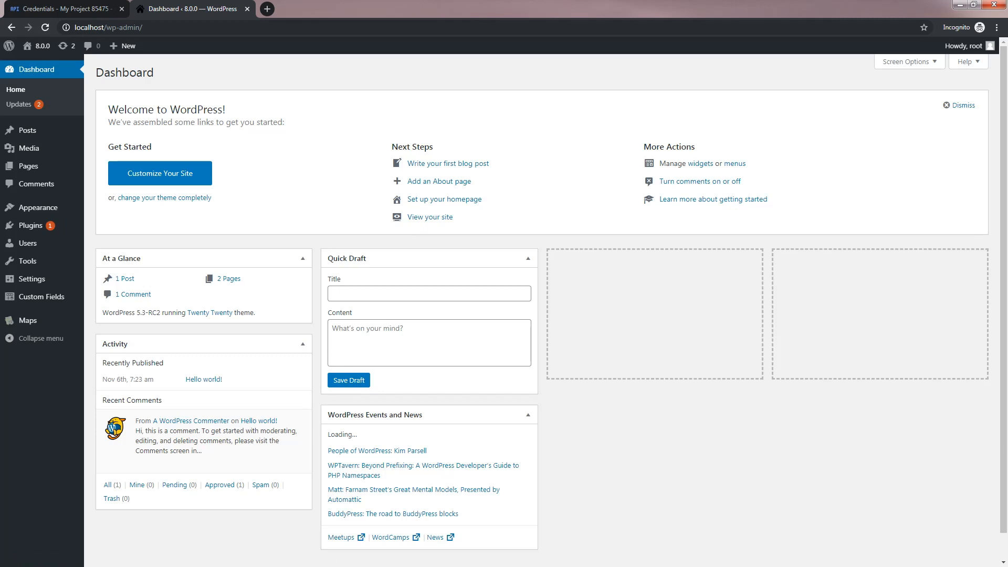
Step: In the WordPress admin dashboard, open the Advanced section of the WP Google Maps plugin's settings
mouse_move(37, 321)
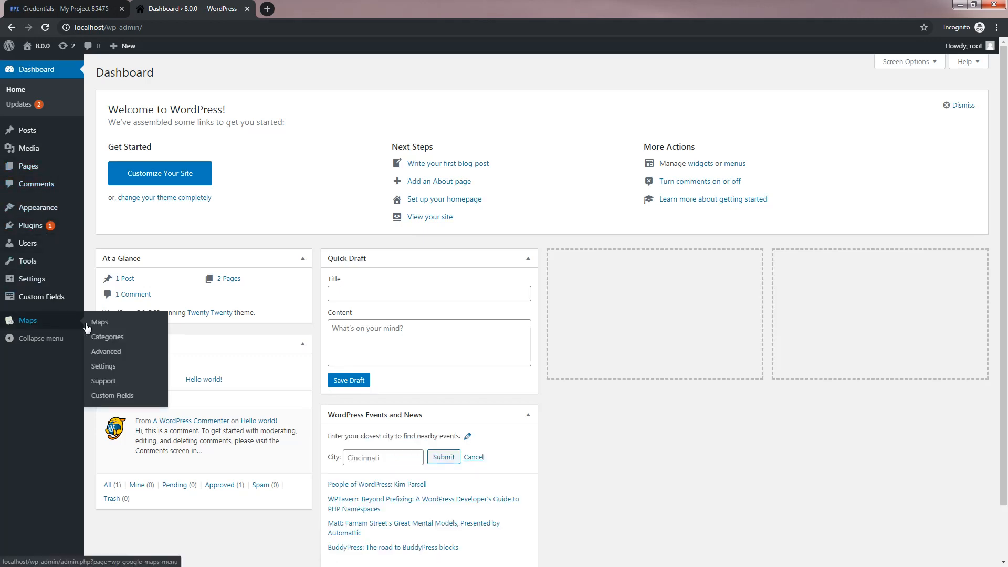
click(103, 366)
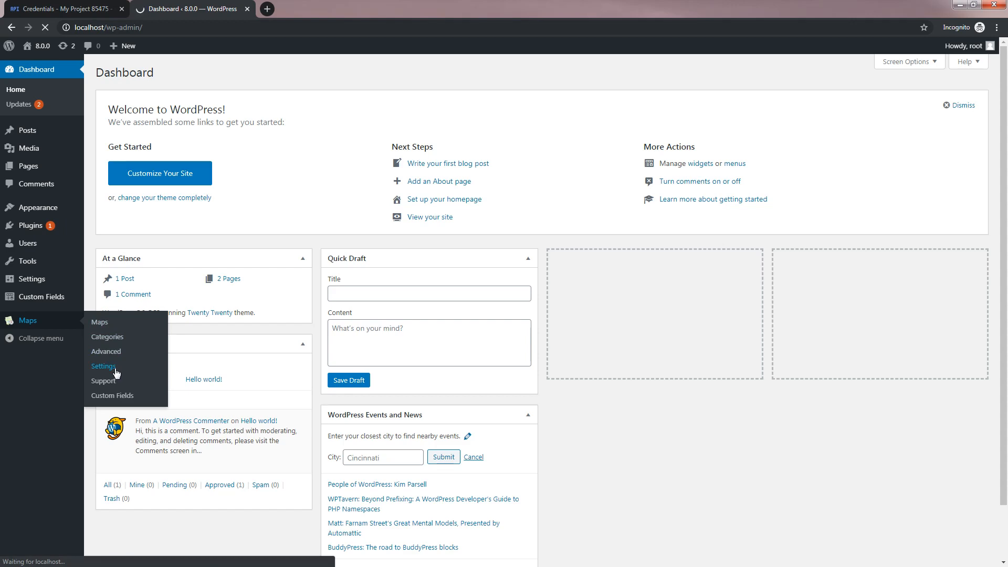
click(261, 107)
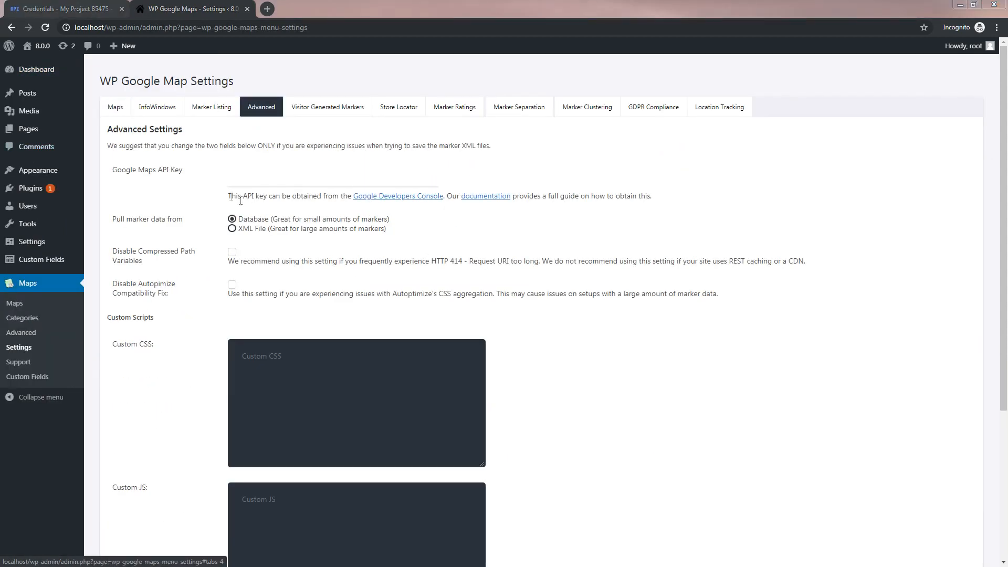
Step: Paste the copied API key into the Google Maps API Key field and save the plugin settings
click(327, 178)
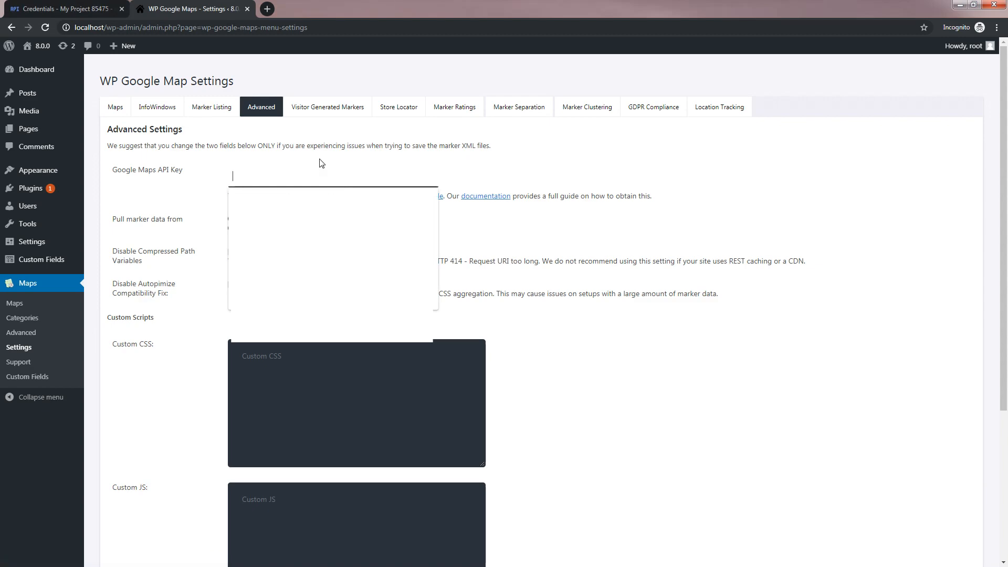
key(ctrl+v)
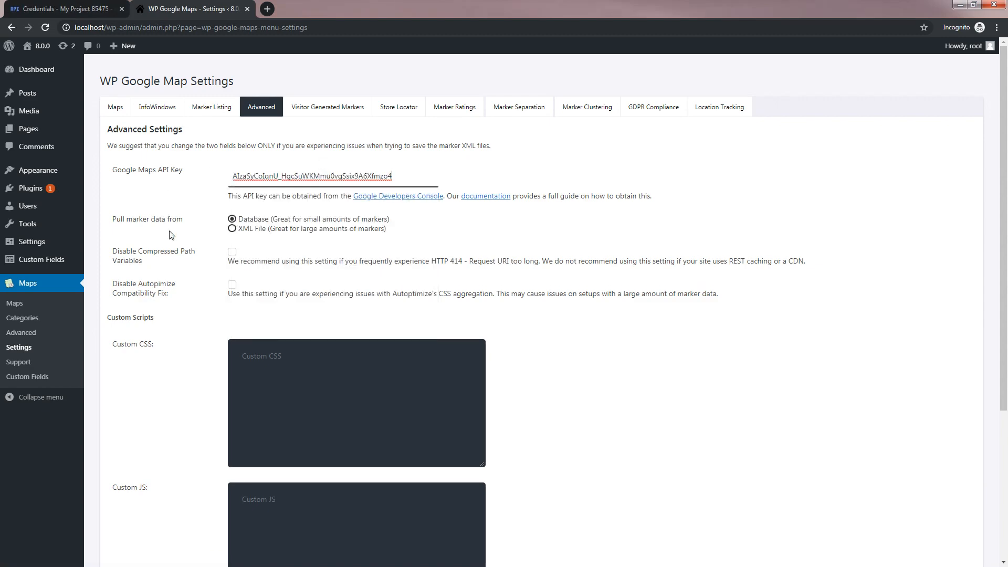
scroll(175, 311, down, 4)
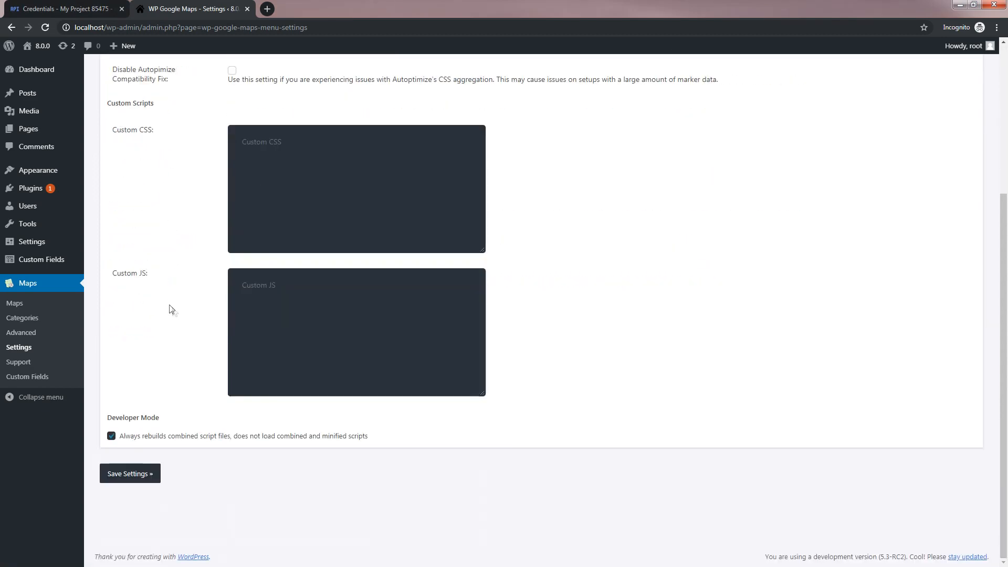
click(131, 484)
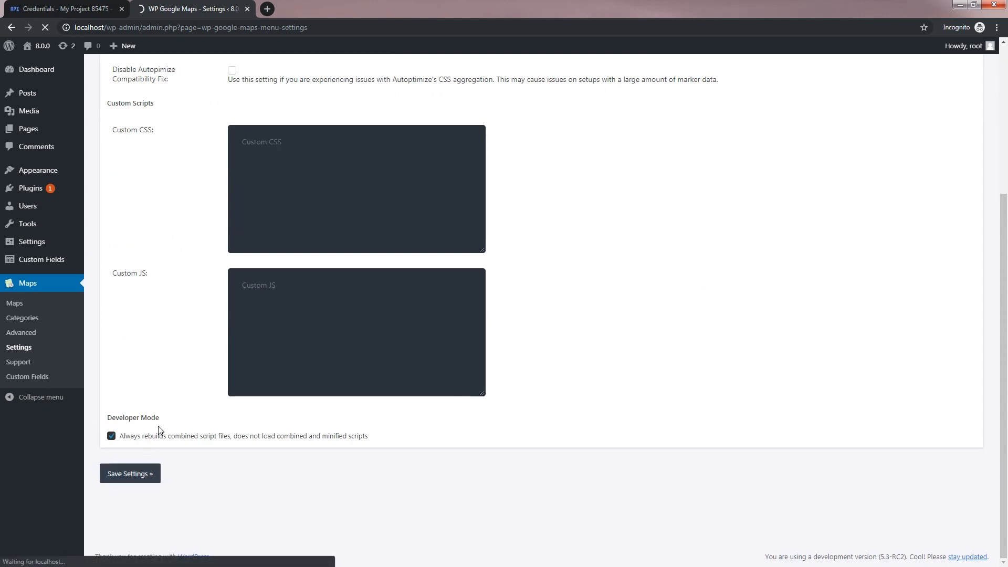